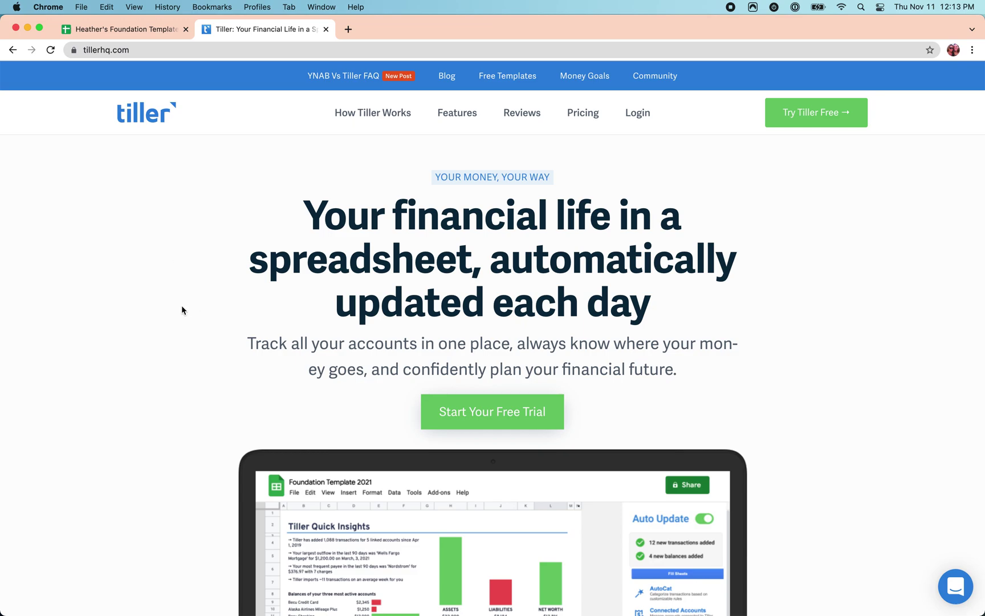
- Go to Free Templates to reach Tiller's Community Solutions gallery of spreadsheet templates
left_click(502, 77)
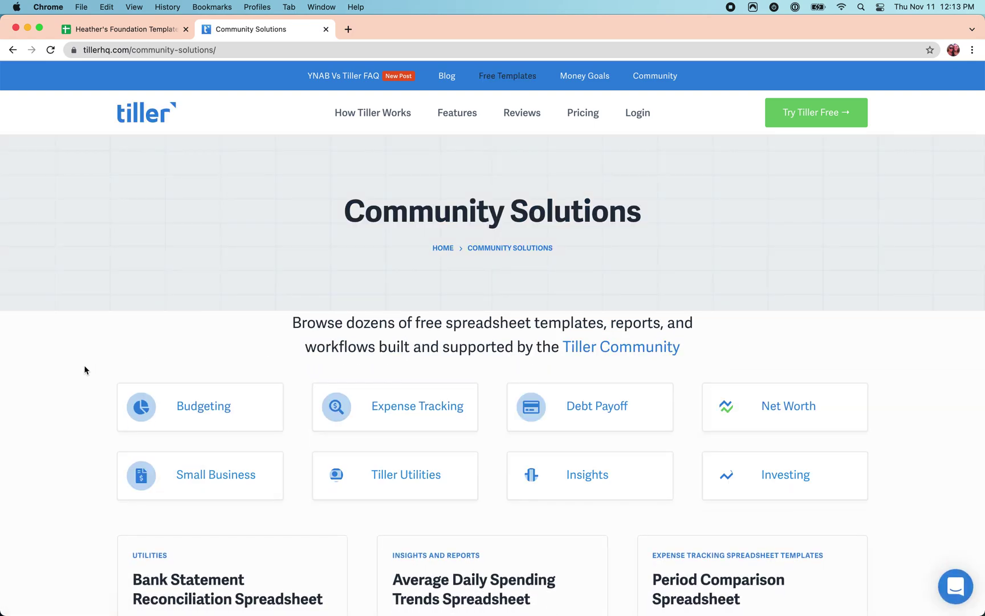
scroll(85, 371, "down", 10)
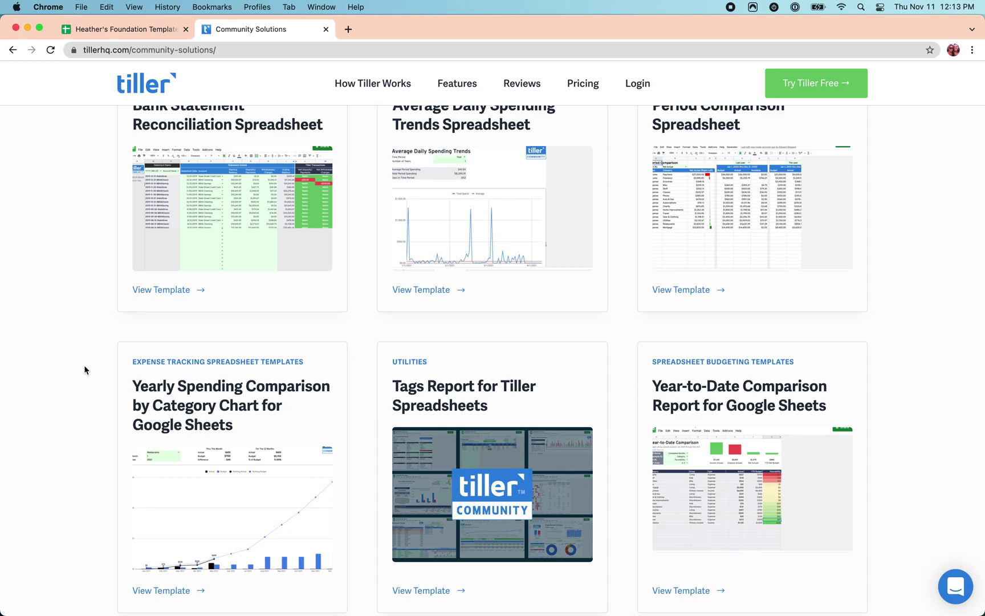
scroll(85, 371, "down", 4)
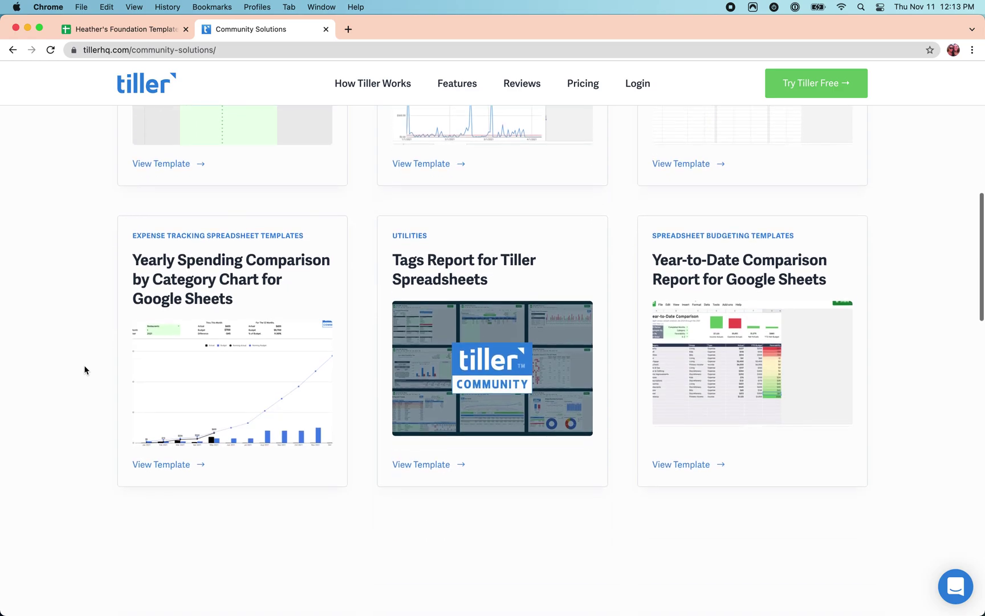
scroll(85, 370, "down", 3)
scroll(85, 371, "down", 3)
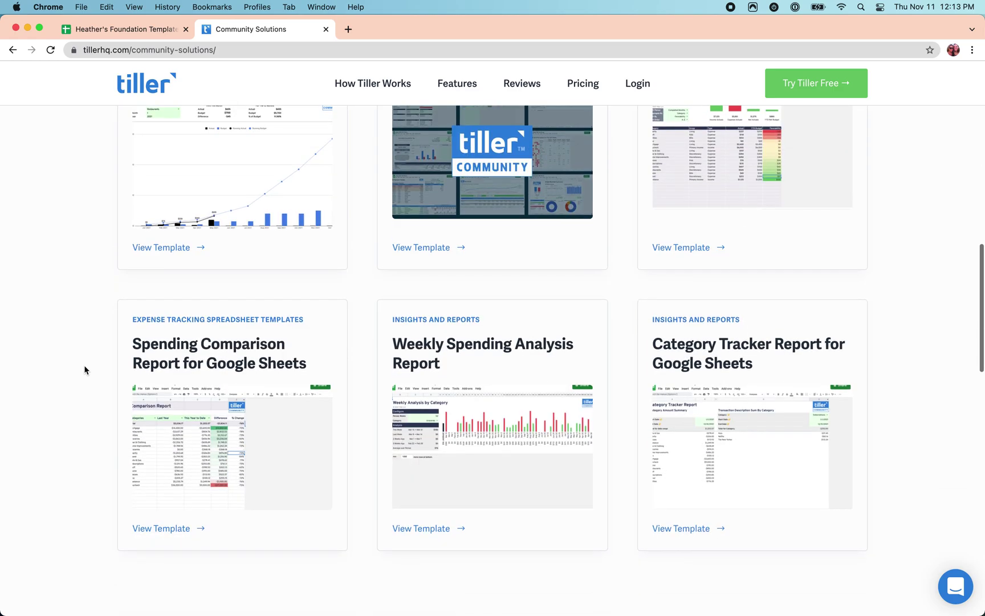
scroll(85, 370, "down", 3)
scroll(84, 370, "down", 3)
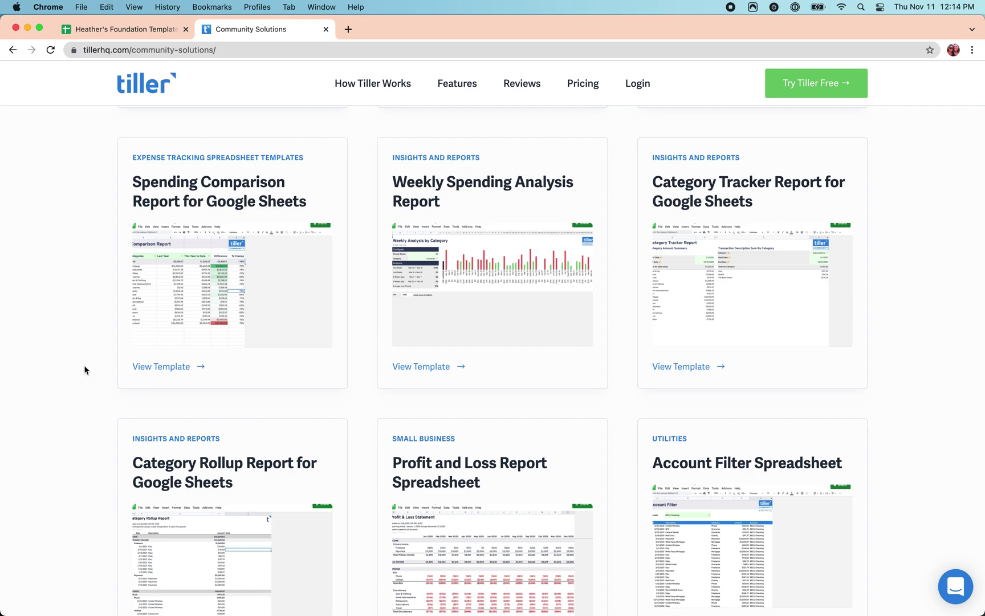
scroll(85, 370, "up", 3)
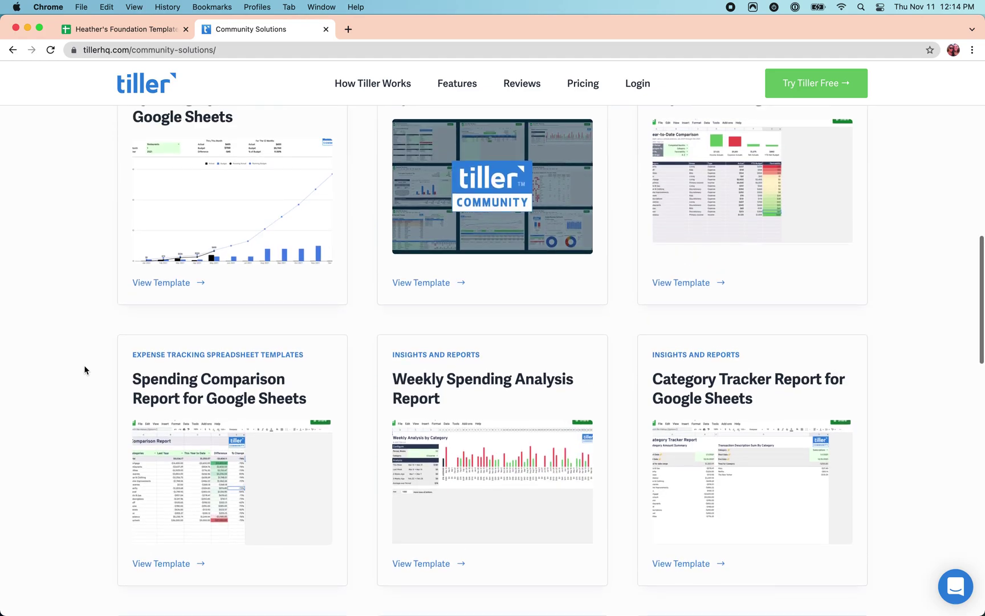
scroll(84, 370, "up", 2)
scroll(85, 370, "up", 3)
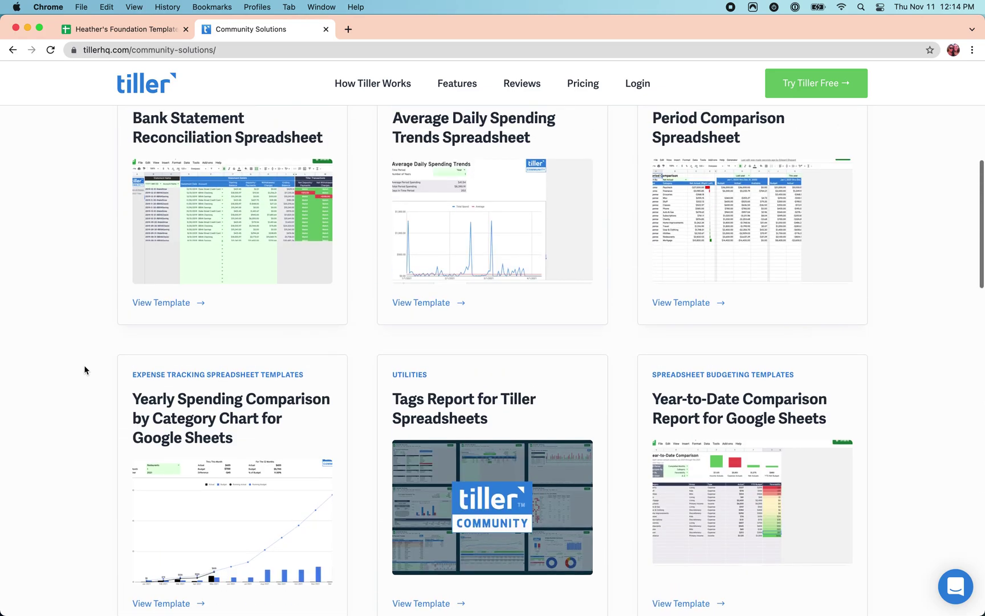
scroll(85, 371, "up", 2)
scroll(84, 370, "up", 2)
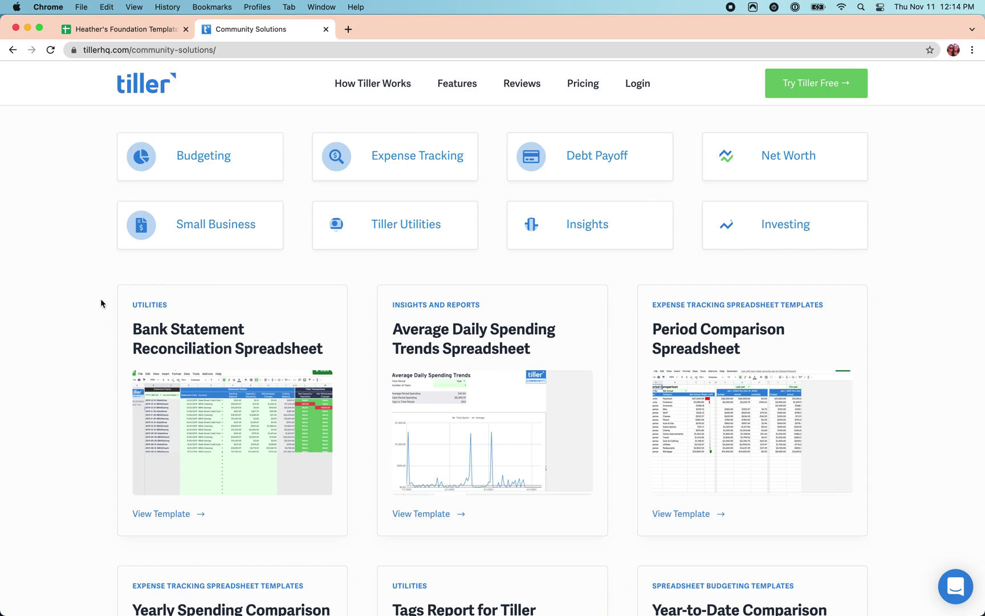
left_click(116, 31)
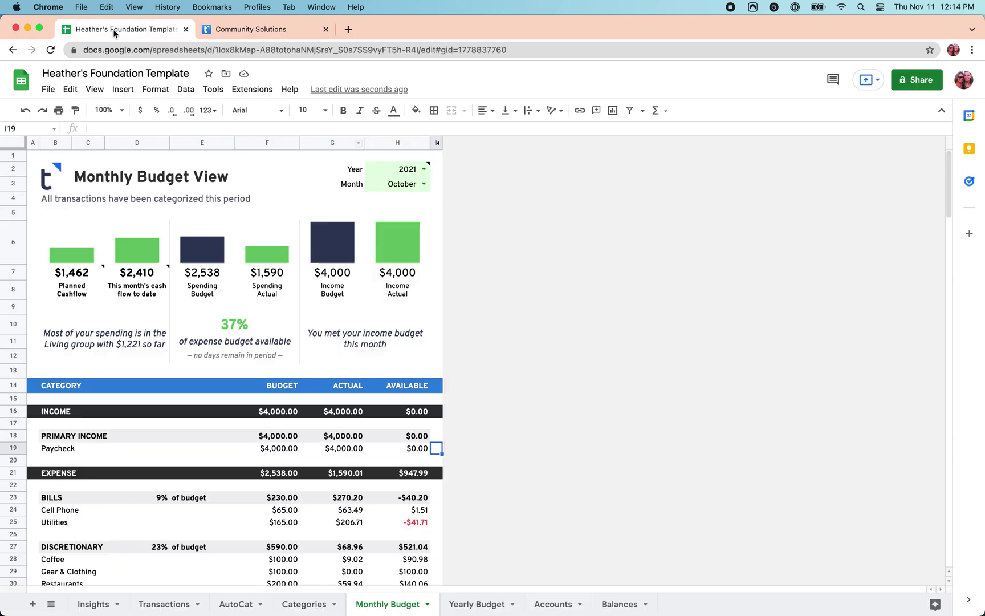
- Open Extensions > Add-ons > Get add-ons from the Foundation Template spreadsheet
left_click(256, 94)
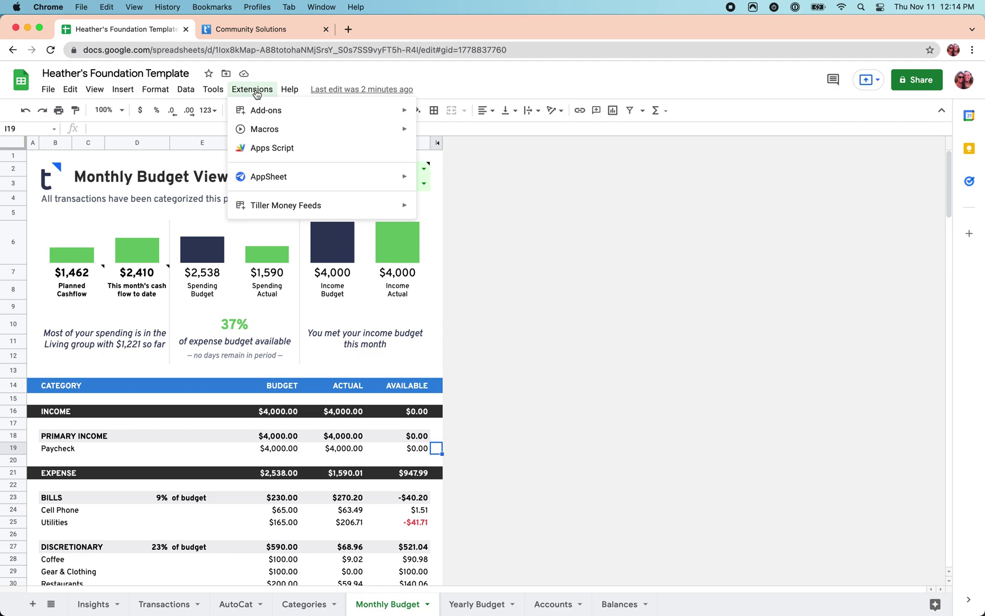
mouse_move(266, 110)
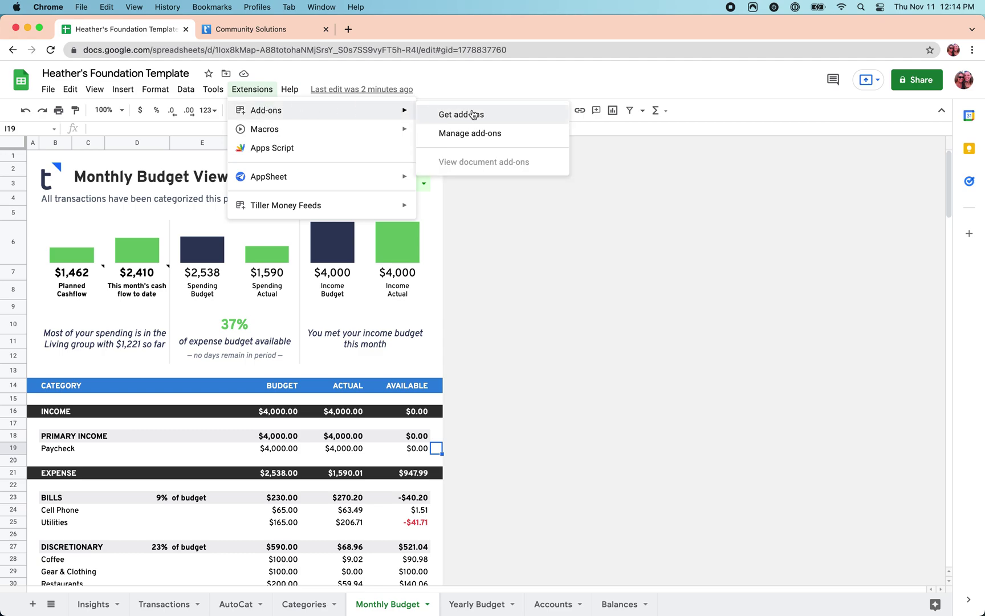
left_click(473, 114)
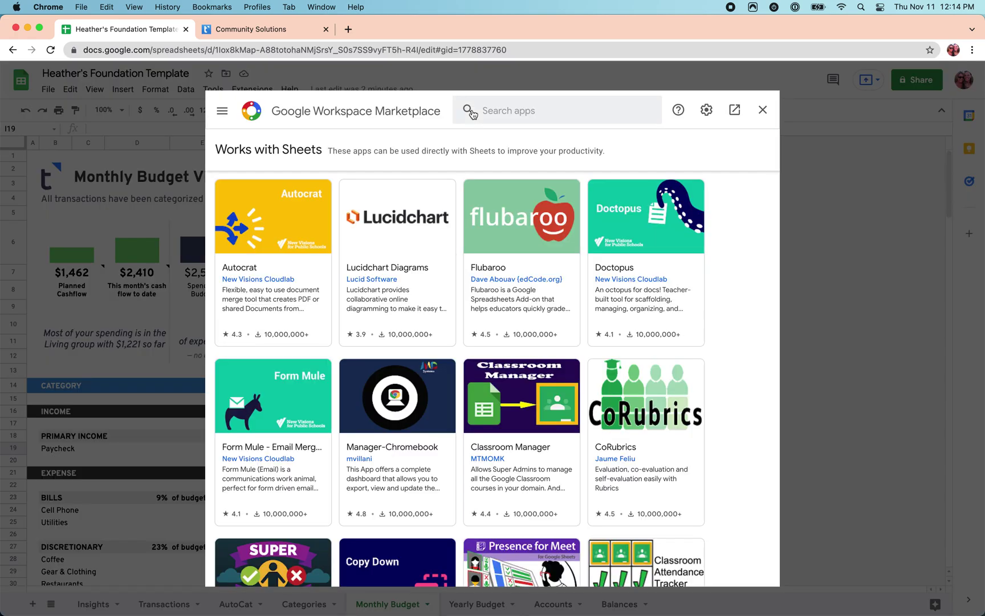
- Find and install Tiller Community Solutions from the Marketplace, authorizing it with your Google account
left_click(472, 113)
type("tiller com")
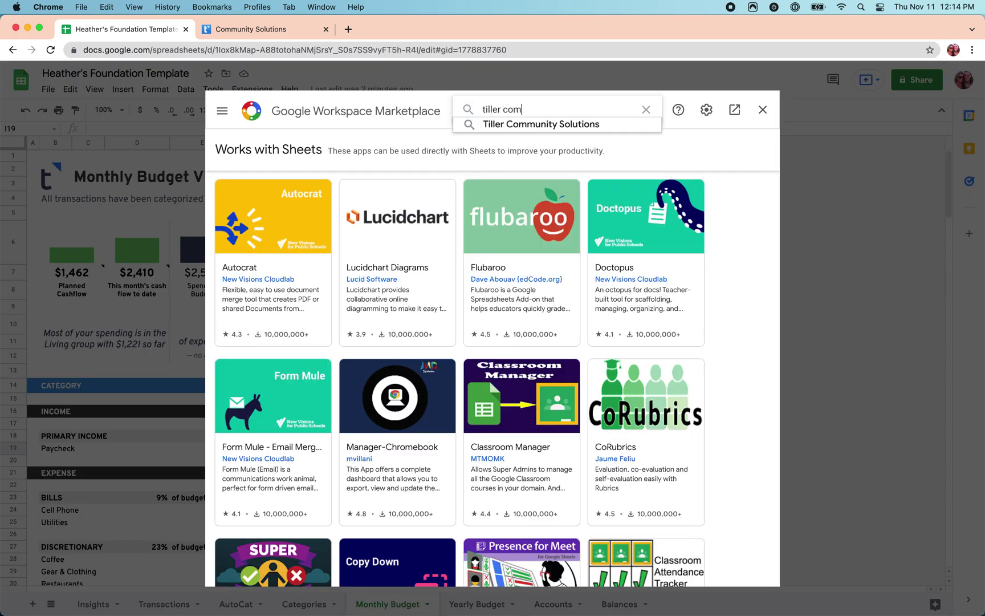
type("muni")
left_click(527, 125)
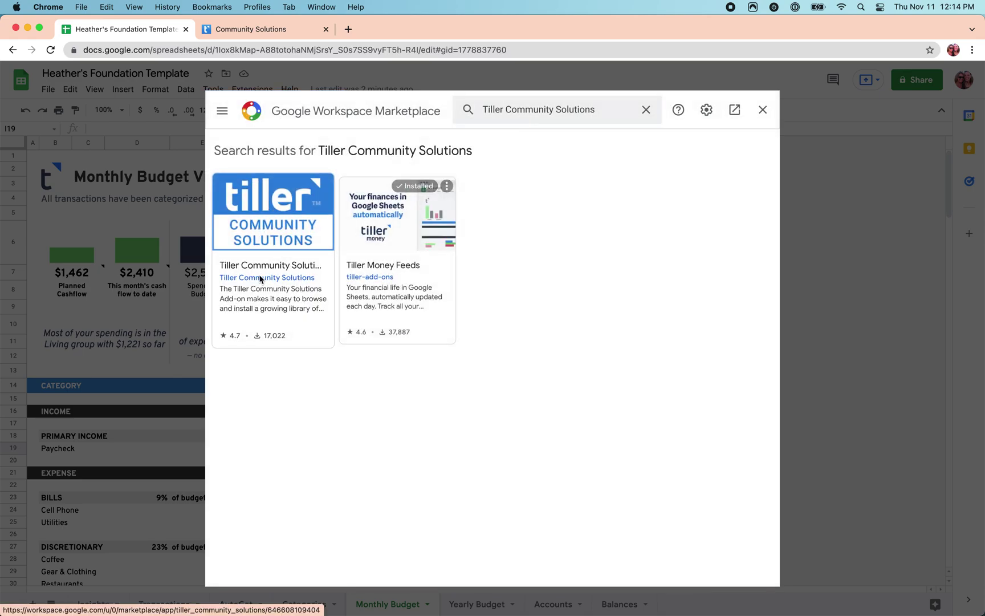
left_click(261, 280)
left_click(646, 194)
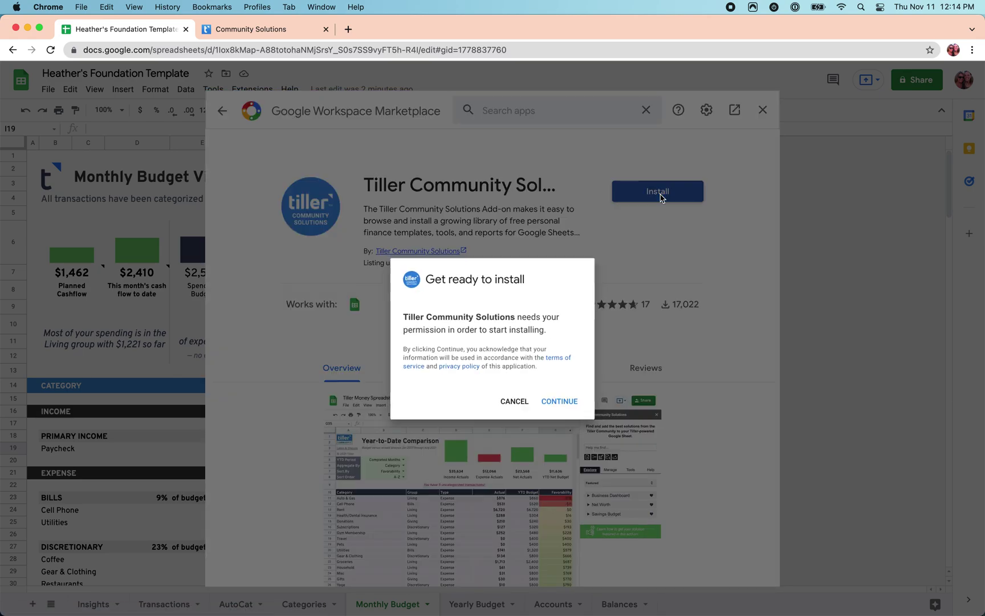
left_click(569, 409)
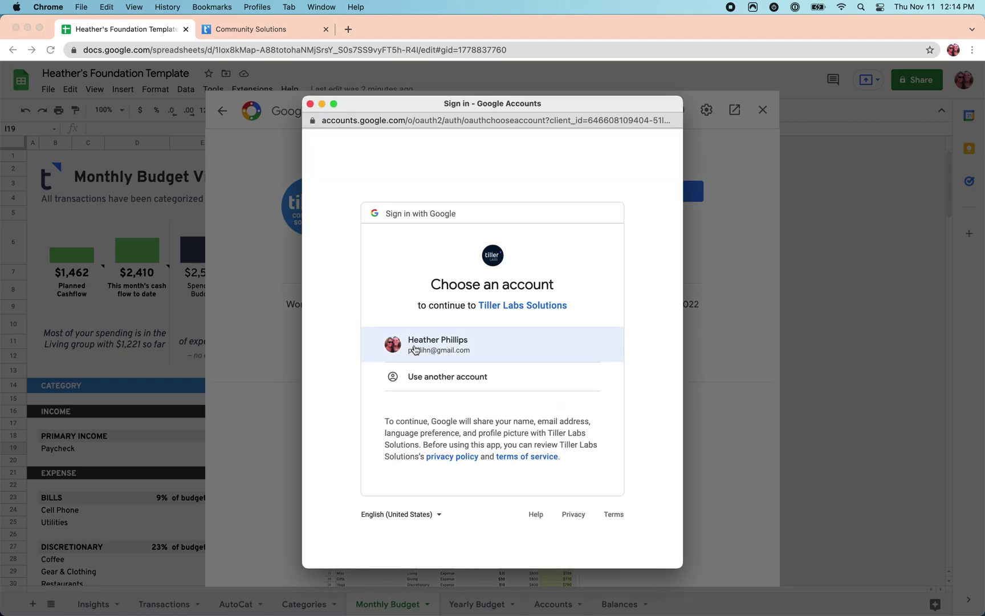
left_click(429, 349)
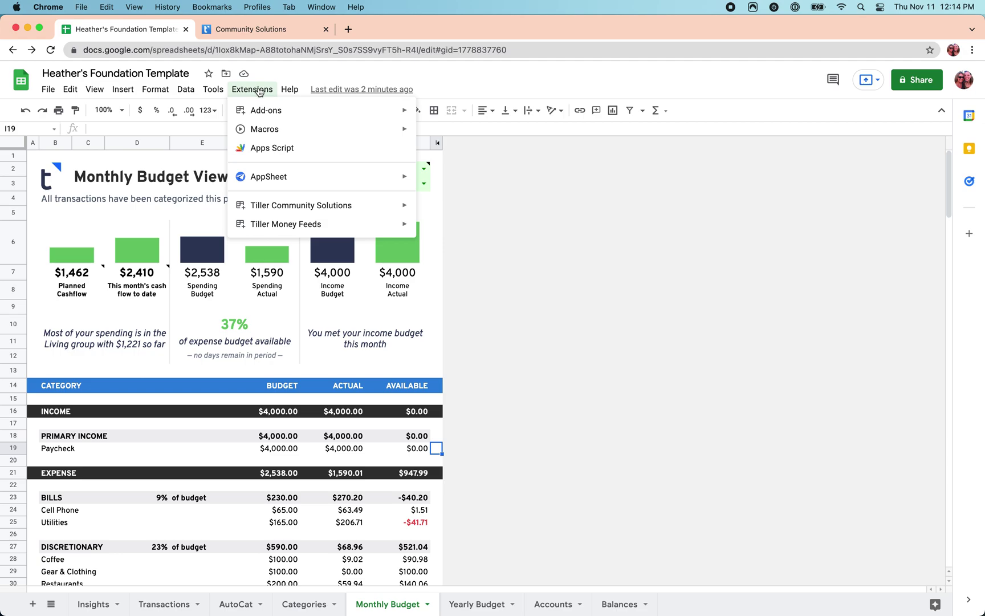
mouse_move(301, 205)
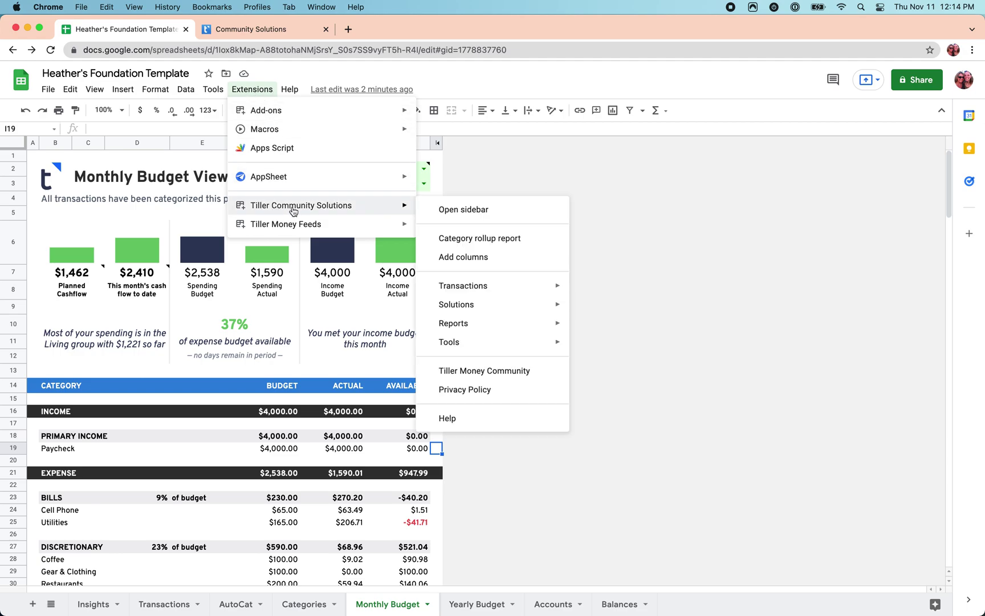
- Search the Tiller Community Solutions sidebar for 'budget', review the results, then clear the search
left_click(460, 210)
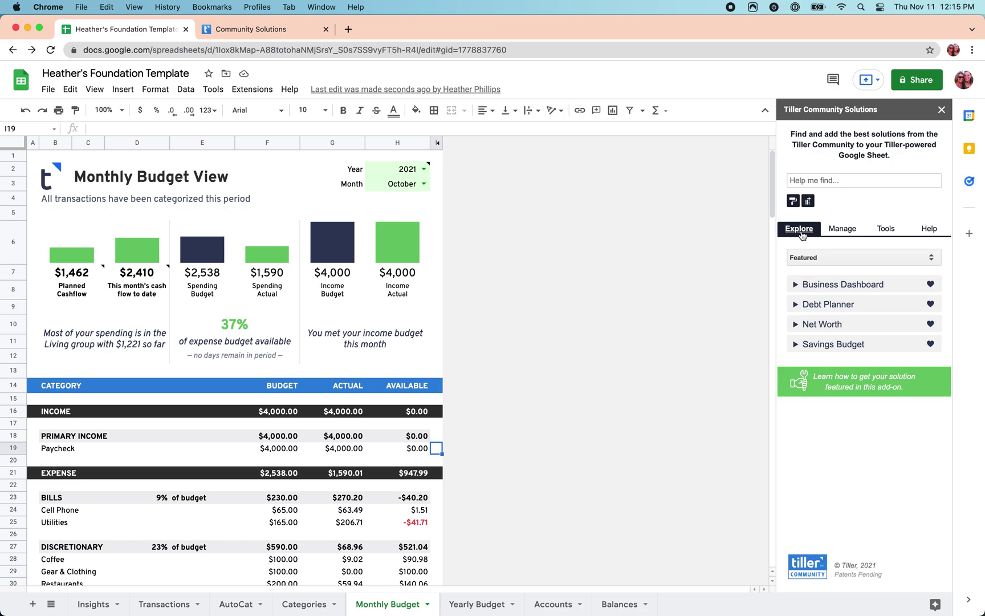
left_click(820, 178)
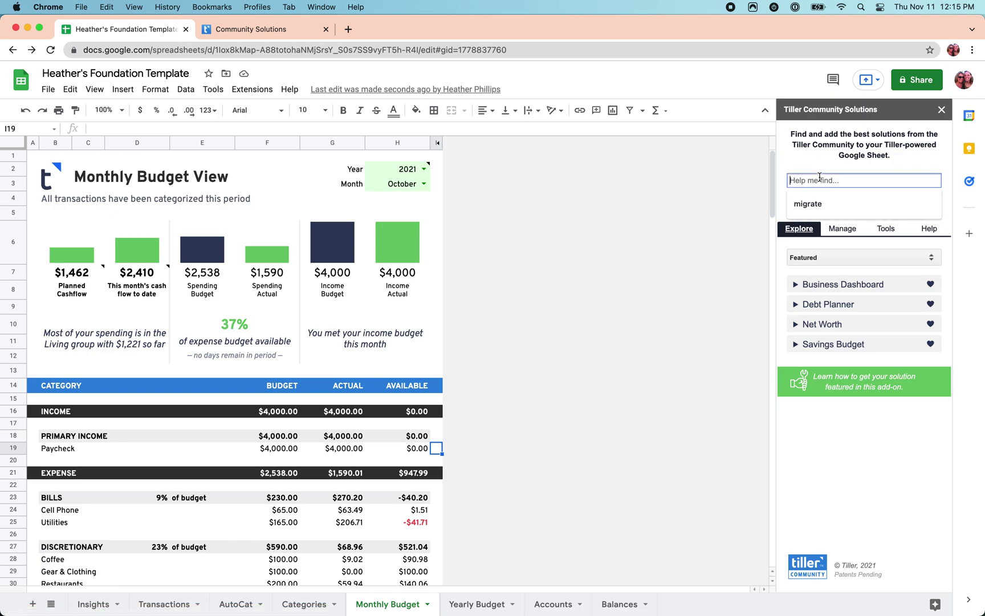
type("budget")
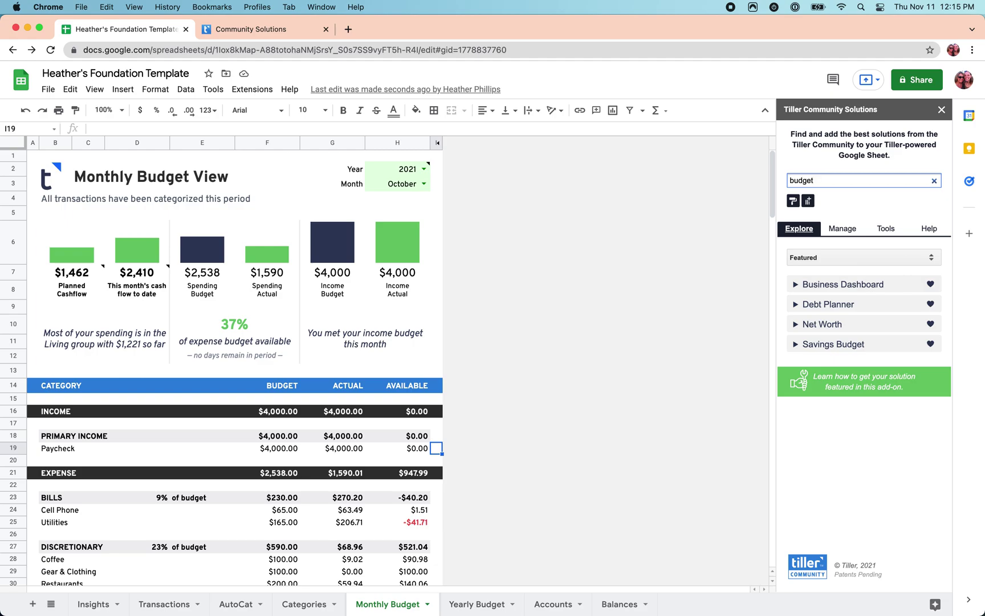
key("Return")
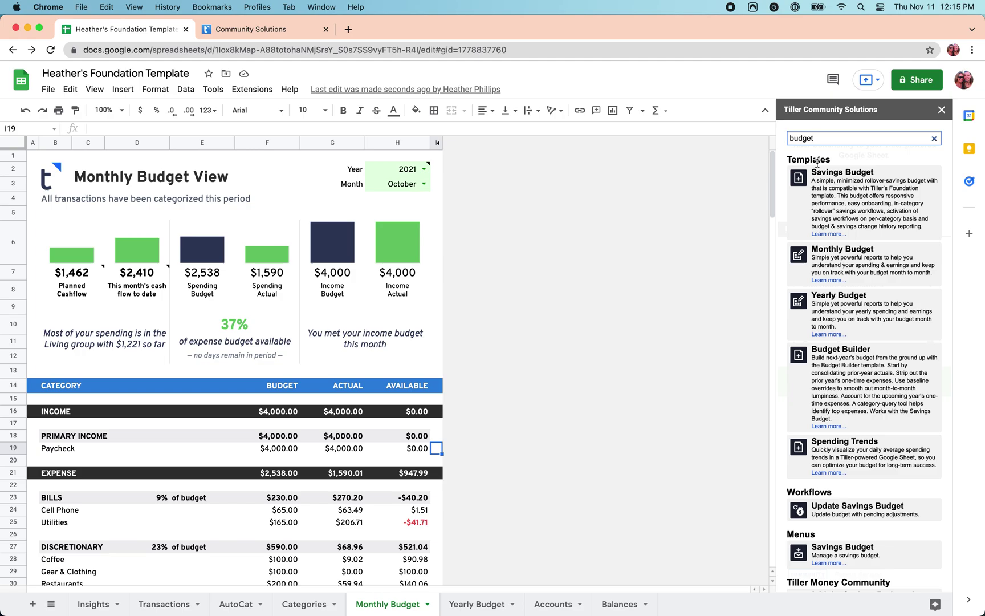
scroll(835, 451, "down", 5)
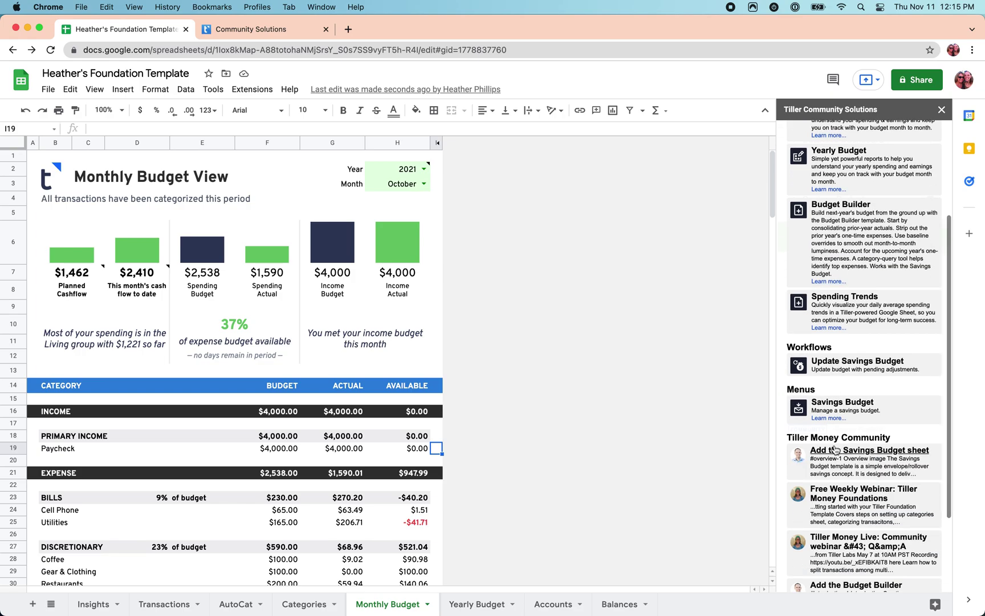
scroll(835, 462, "down", 2)
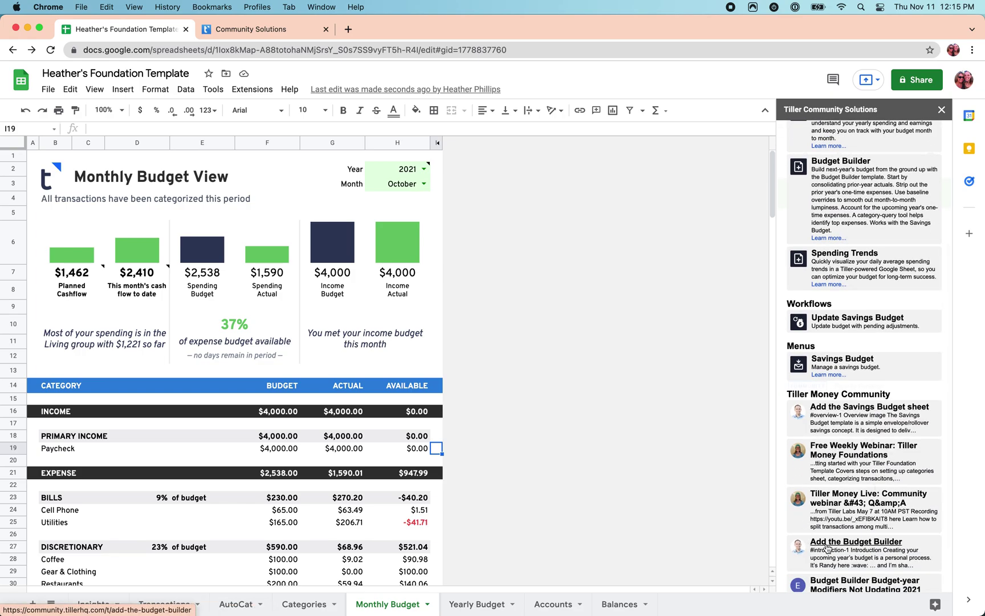
scroll(827, 548, "down", 3)
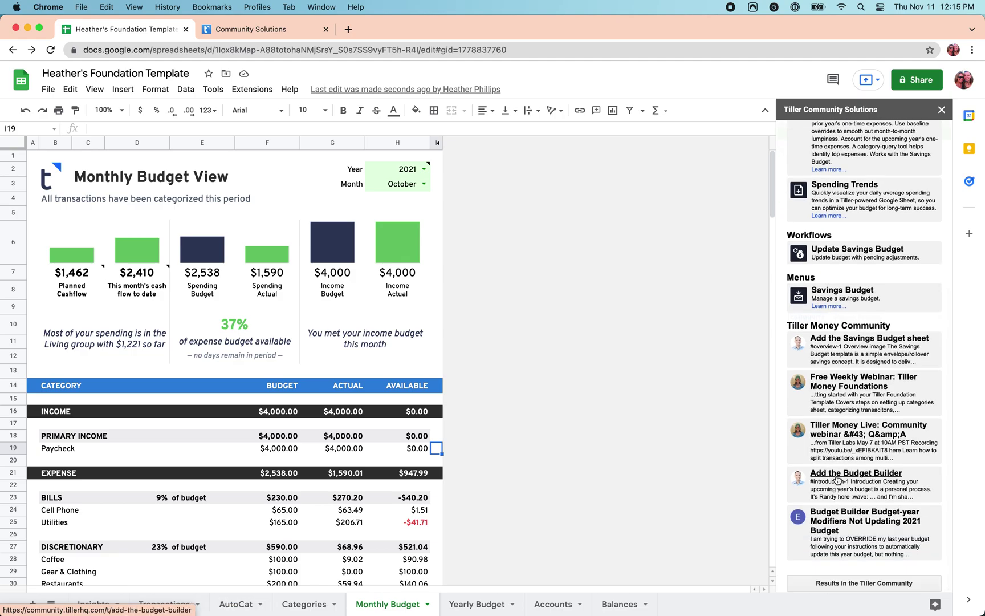
scroll(837, 481, "up", 10)
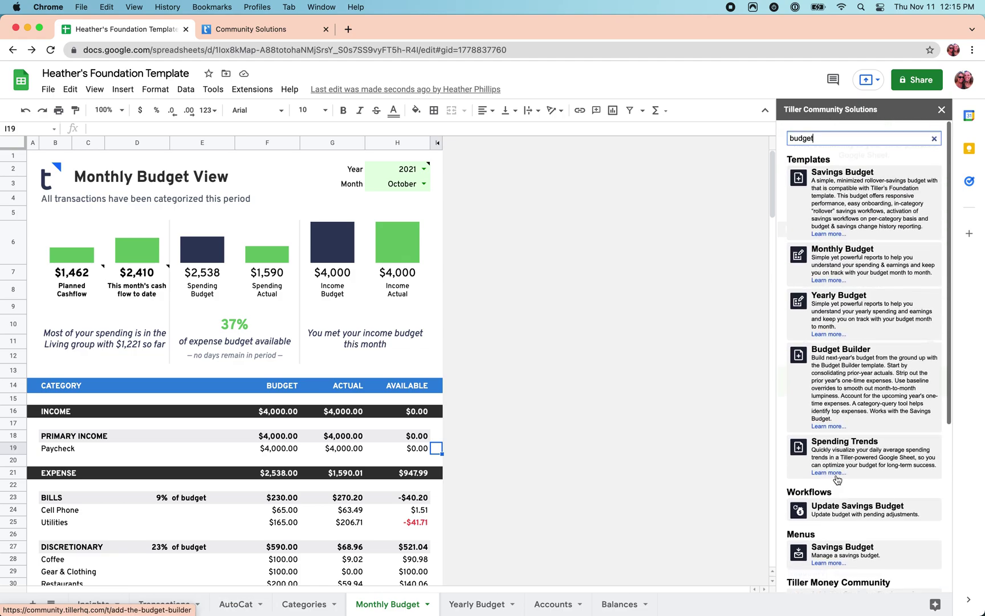
left_click(936, 139)
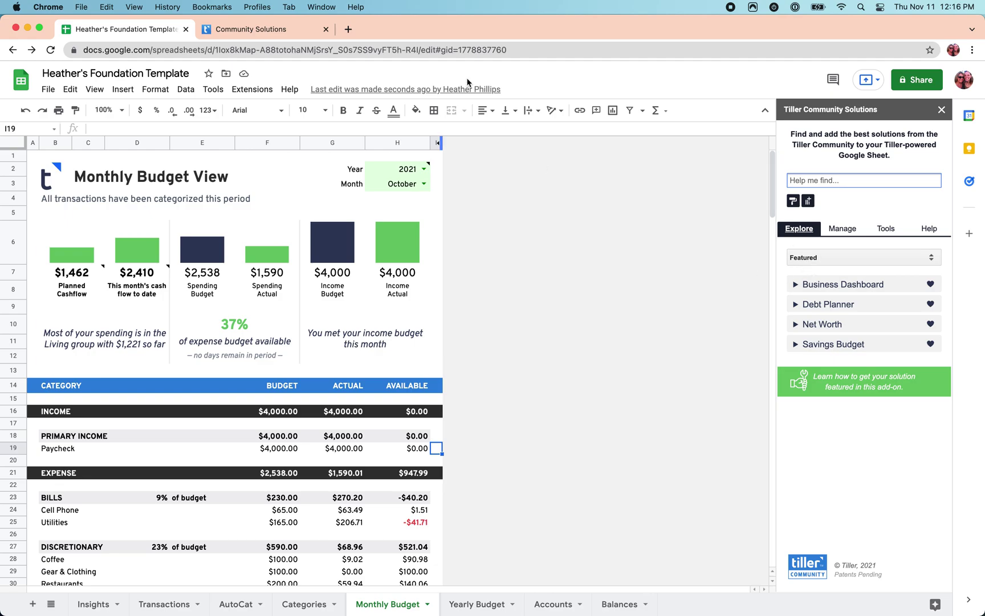
- Filter the Tiller sidebar's Explore list to Analysis and expand Account Filter
left_click(268, 32)
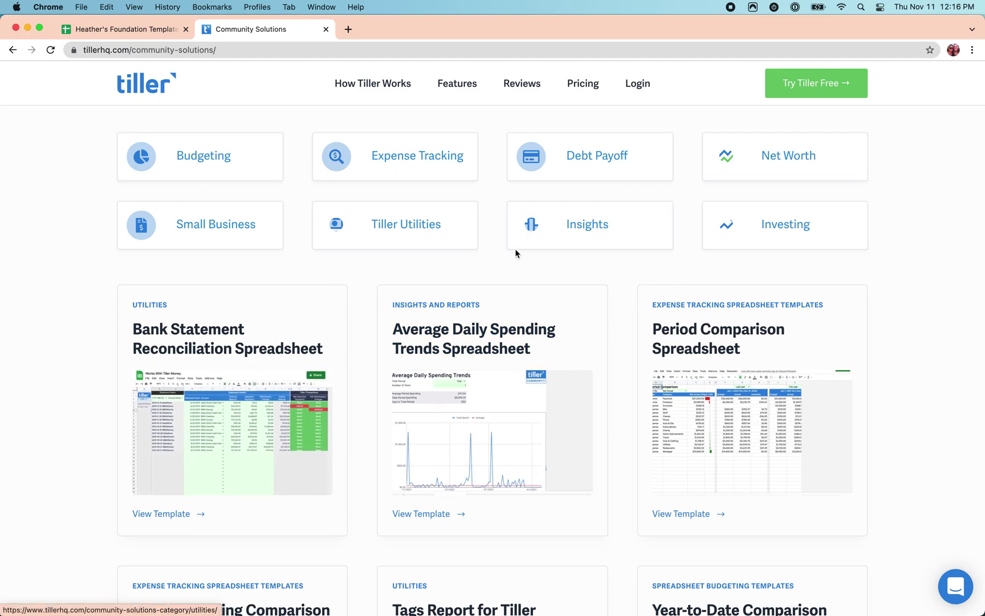
left_click(133, 33)
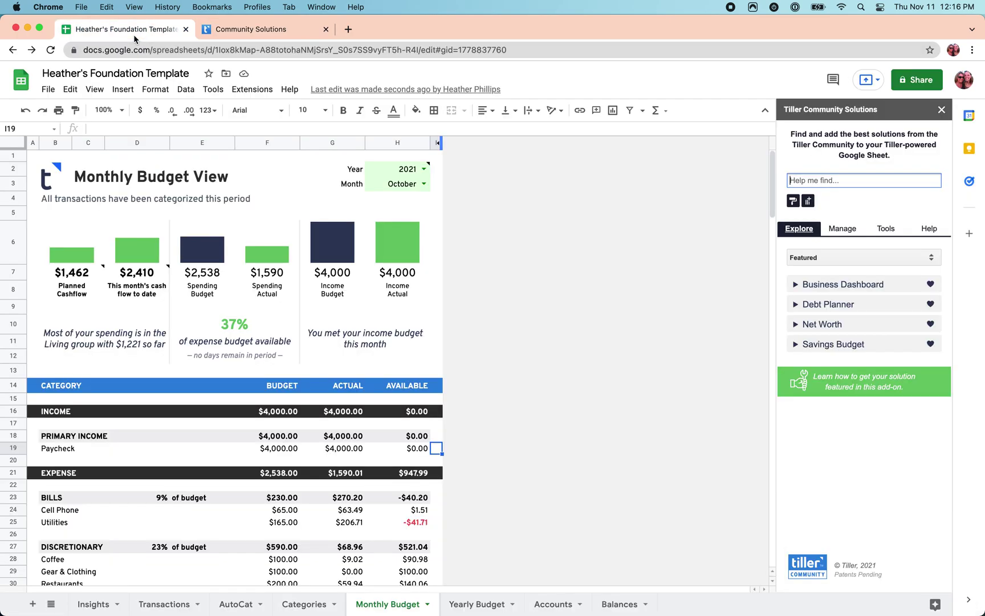
left_click(814, 259)
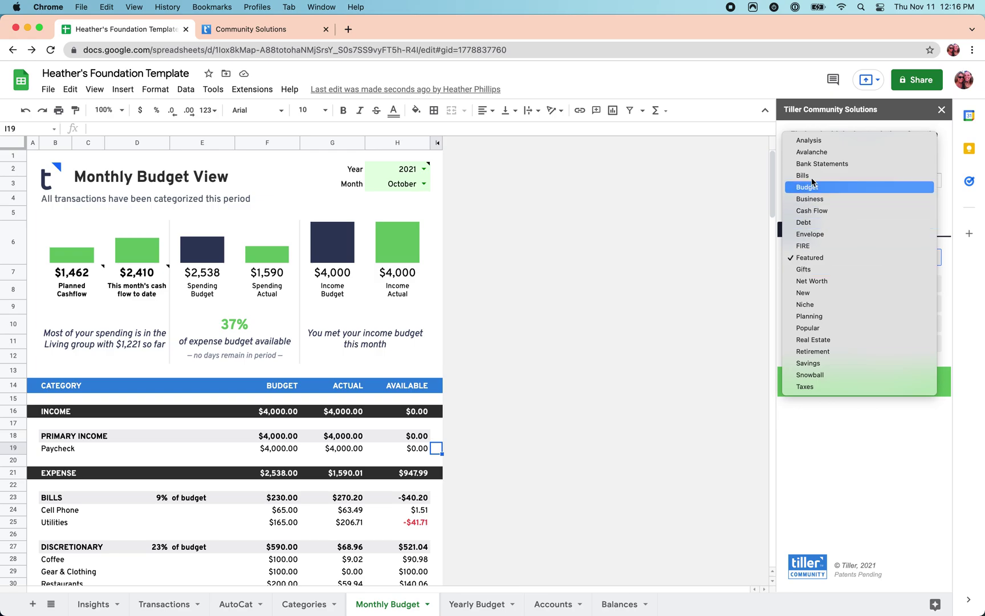
left_click(808, 143)
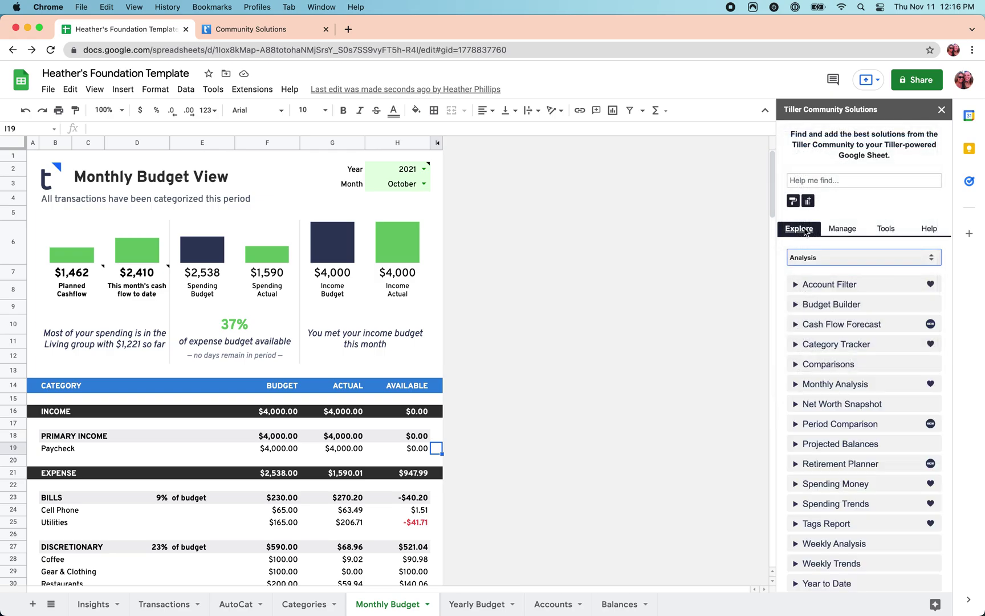
left_click(793, 286)
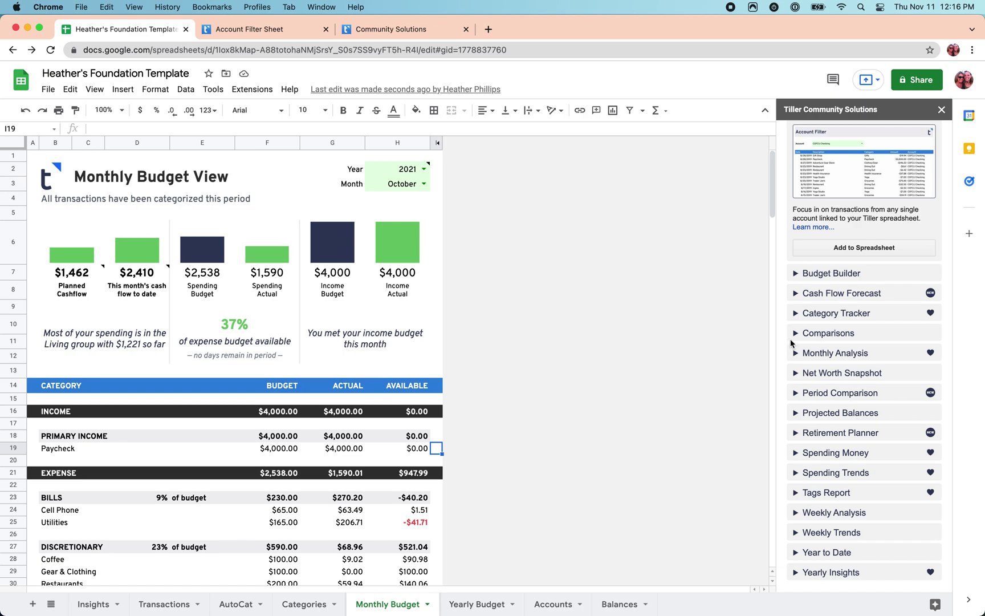
- Add Category Tracker from the sidebar and switch to its new sheet tab
left_click(796, 313)
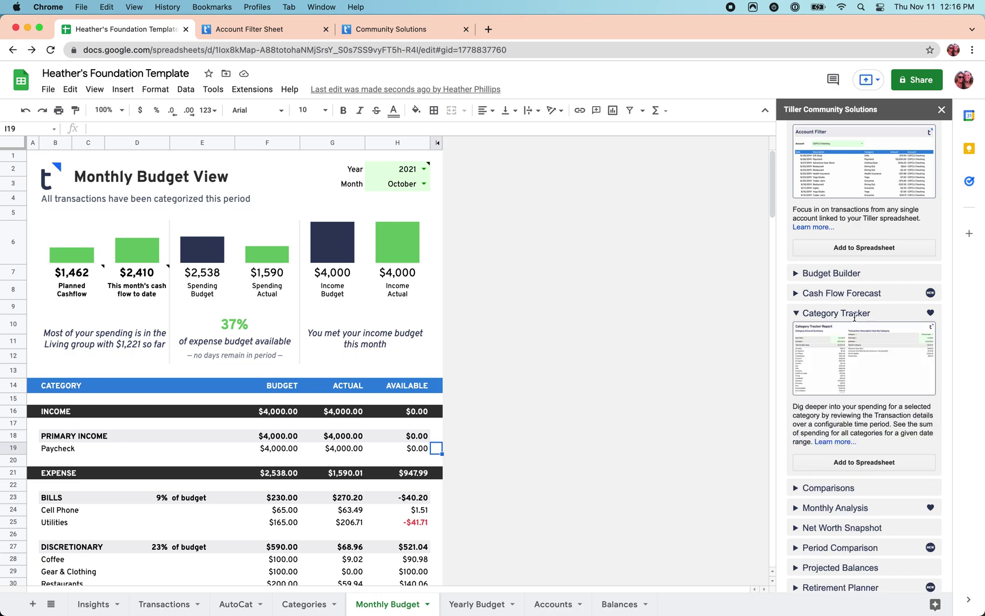
left_click(856, 463)
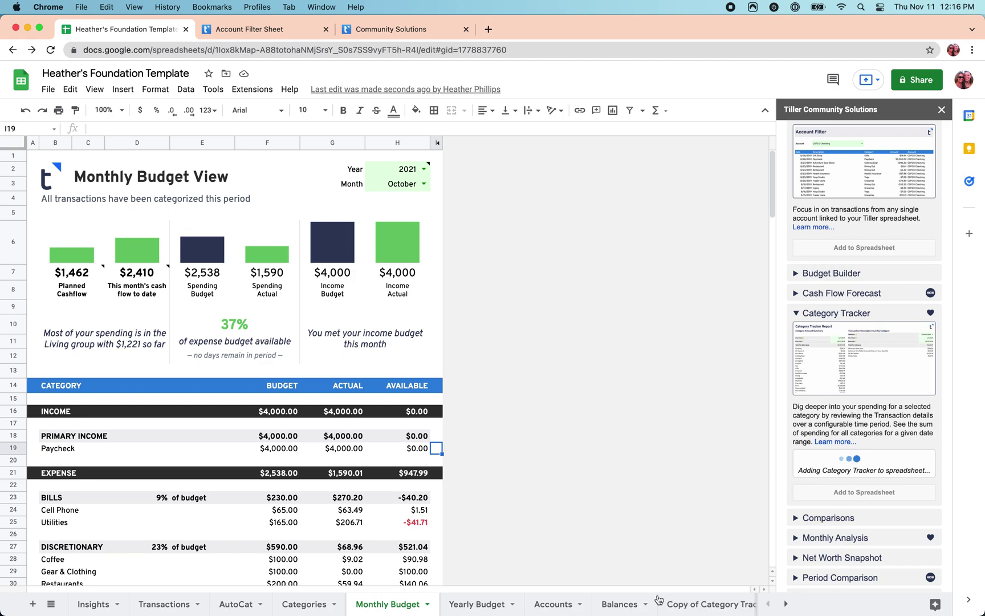
left_click(696, 607)
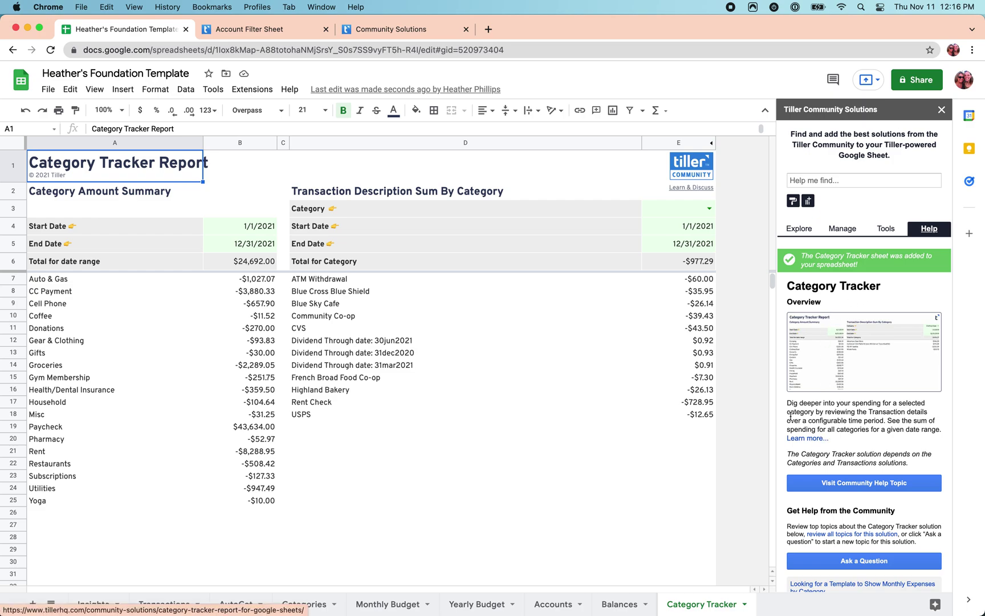
scroll(790, 416, "down", 1)
scroll(797, 413, "down", 2)
scroll(805, 410, "down", 2)
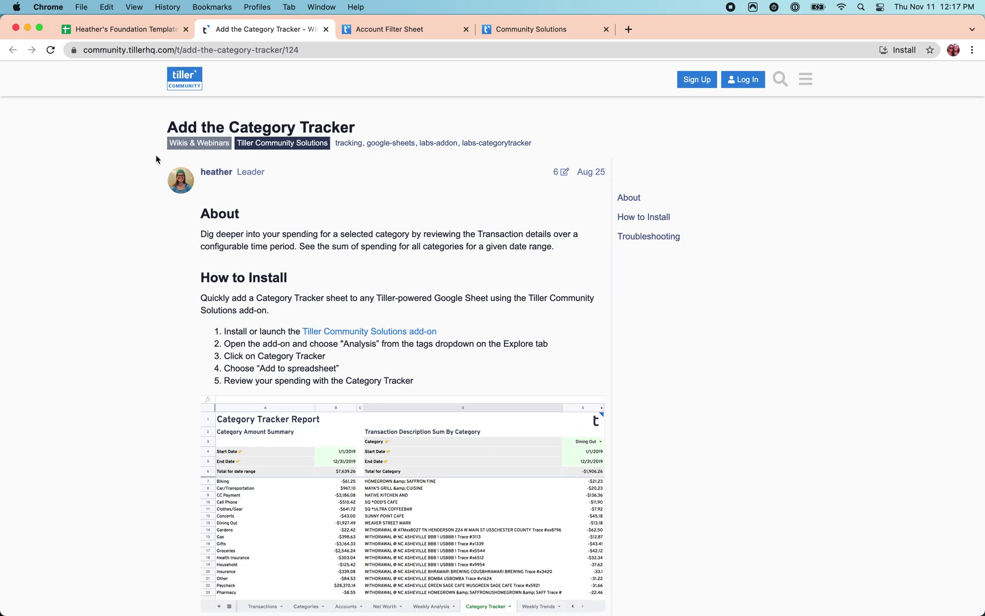
- Back in the spreadsheet, view the sidebar's Explore list and Category Tracker help
left_click(129, 30)
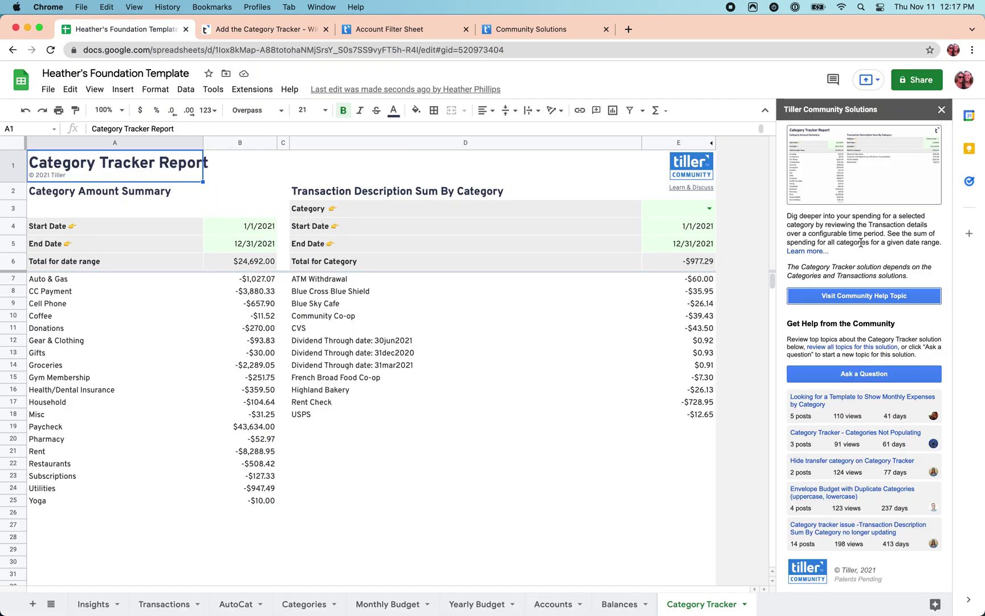
scroll(861, 243, "up", 10)
left_click(801, 230)
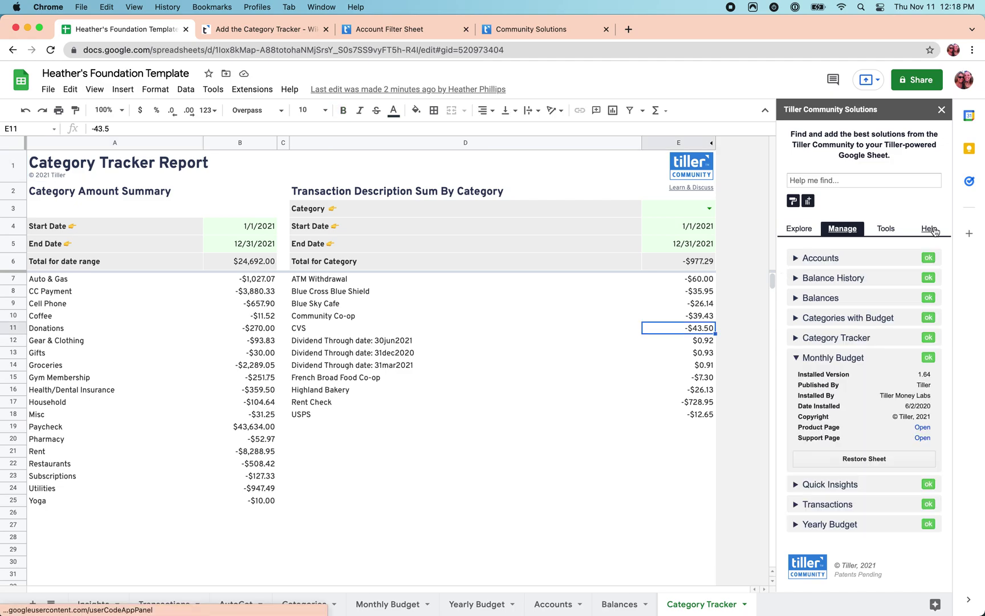
left_click(930, 229)
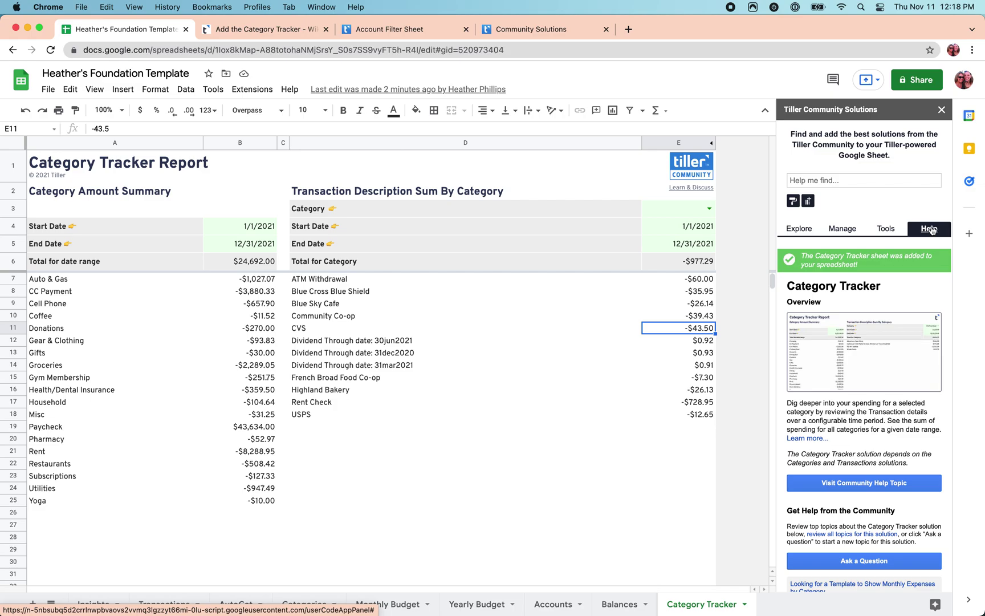
- Check the Category Tracker article, then return the sidebar to featured solutions
left_click(274, 31)
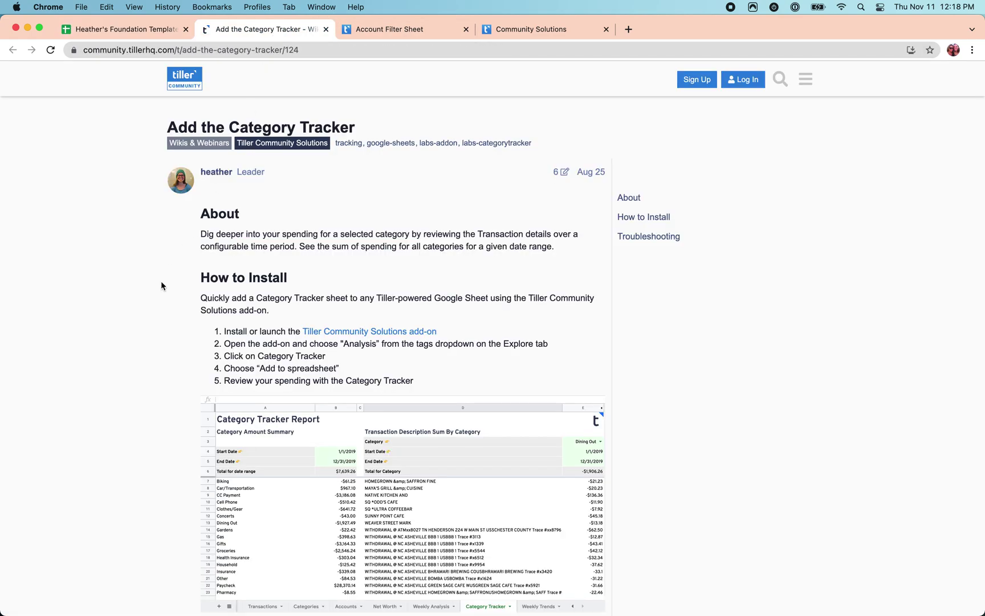
left_click(122, 31)
left_click(800, 229)
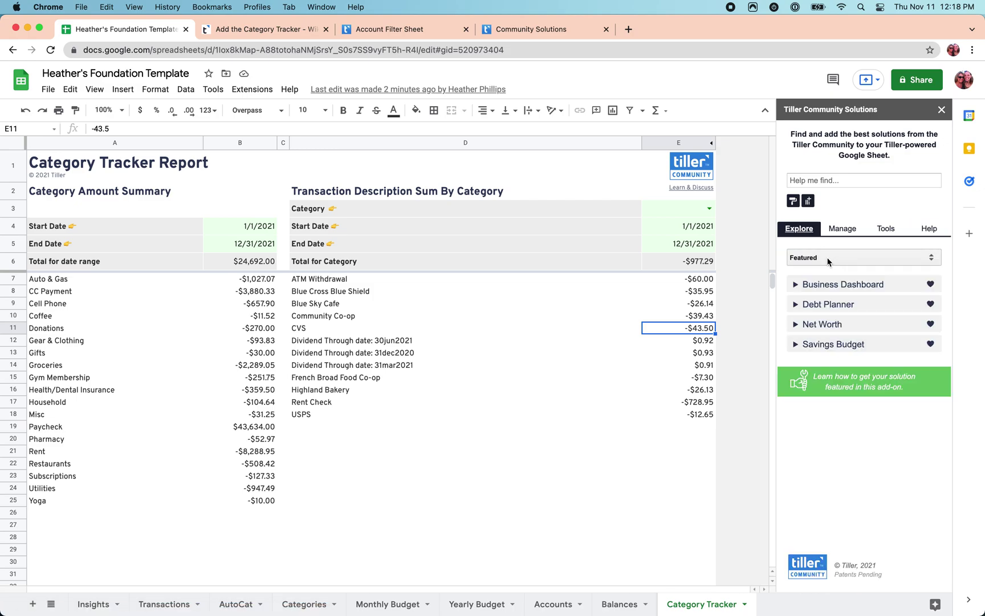
left_click(827, 258)
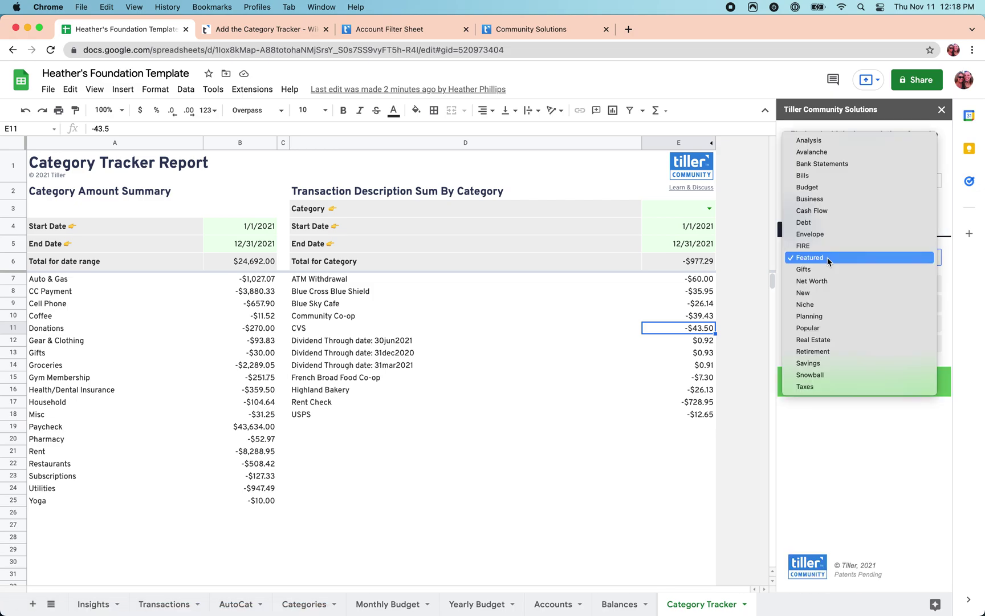
left_click(828, 258)
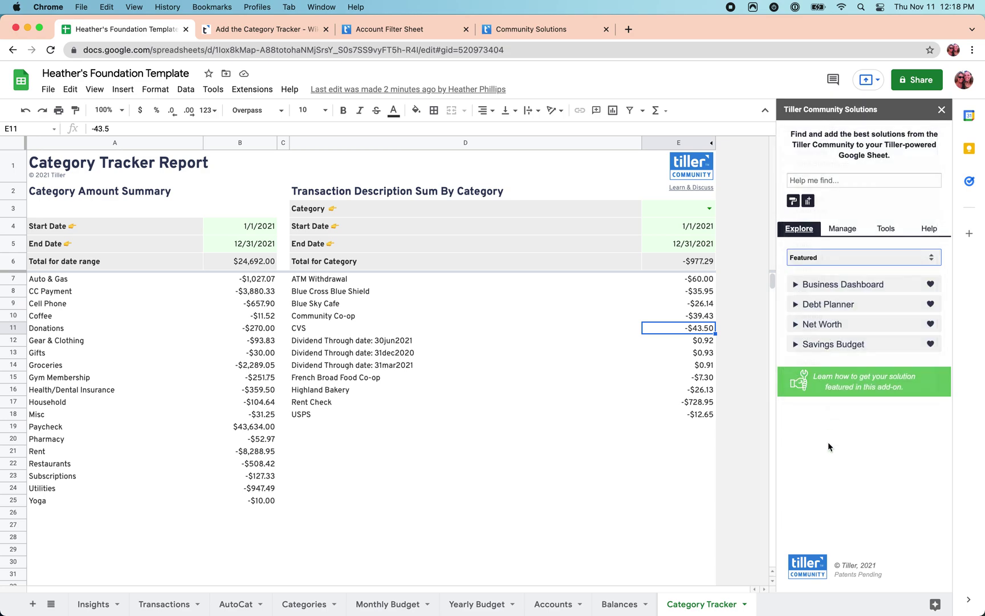
left_click(800, 306)
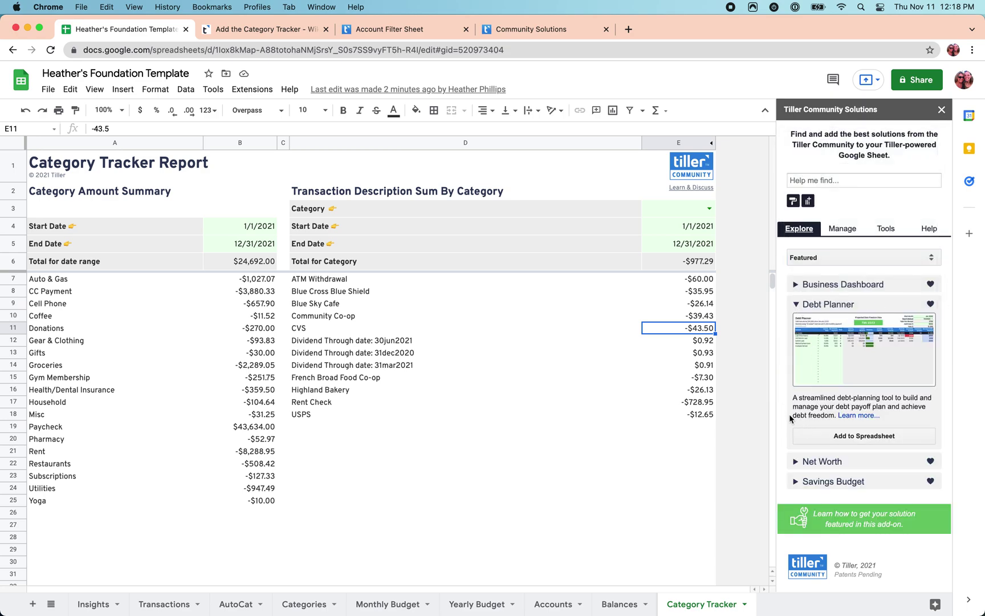